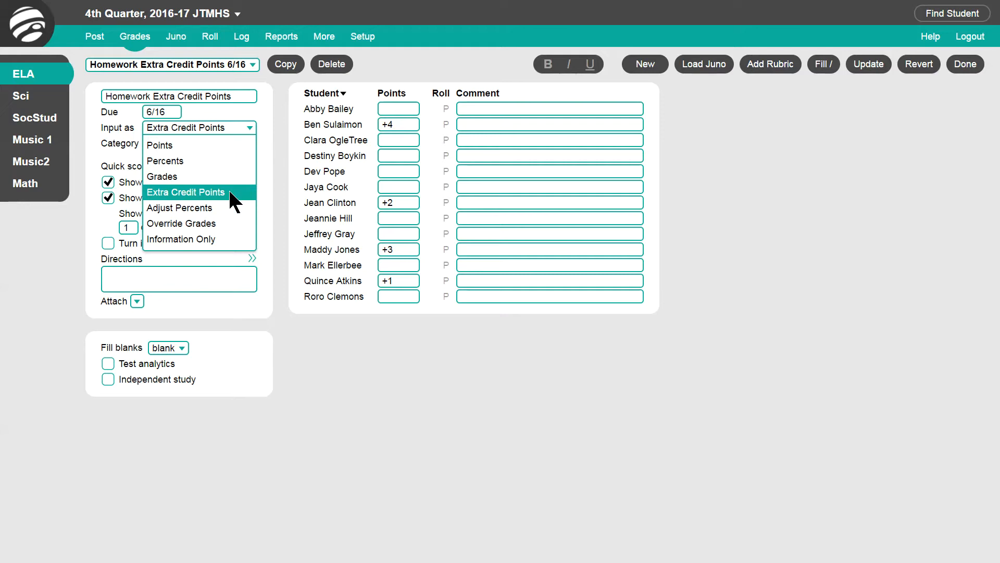
# Step: Set the Homework Extra Credit Points assignment to be input as Extra Credit Points and check its category choices
pyautogui.click(230, 192)
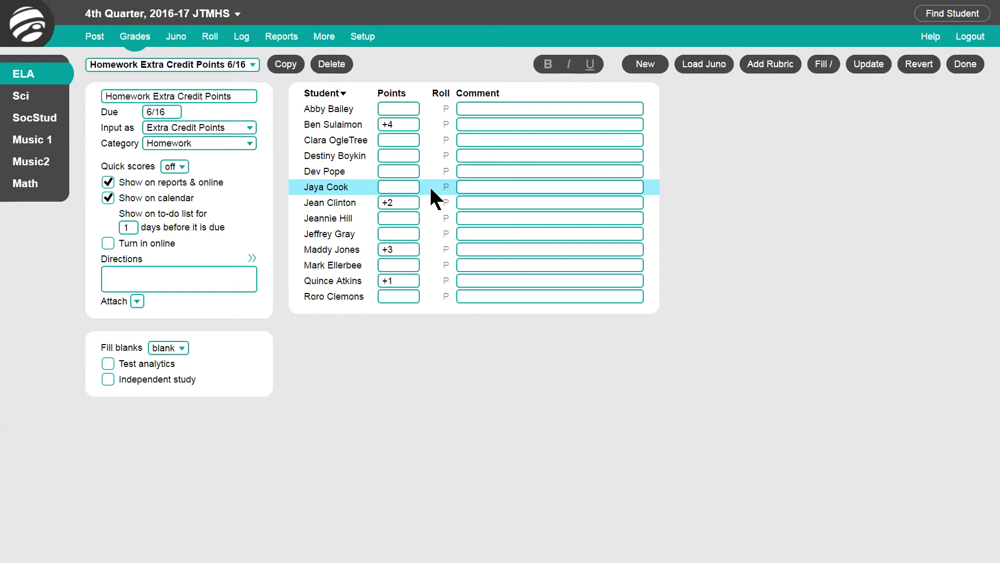
pyautogui.click(252, 143)
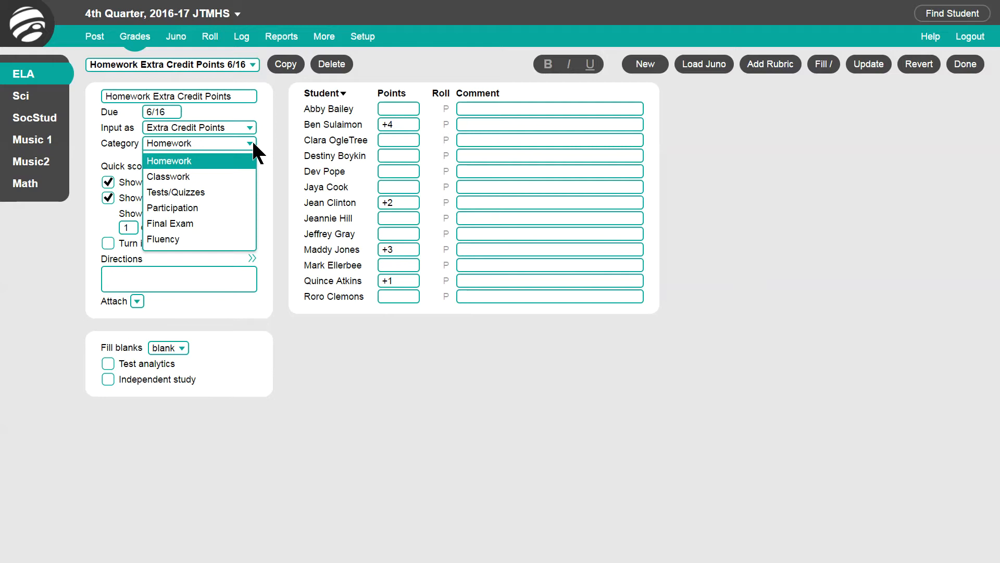
pyautogui.click(253, 143)
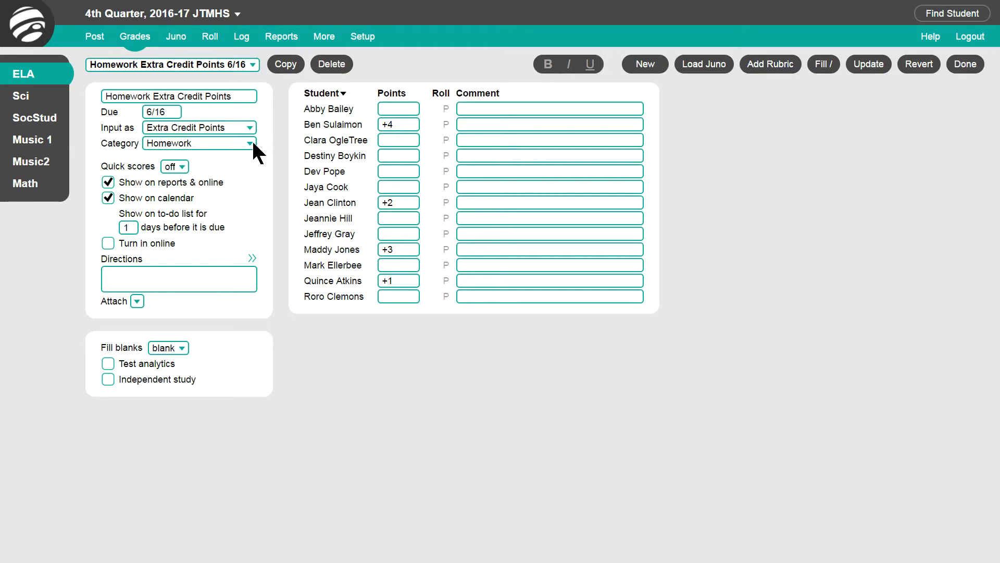
# Step: Add an Extra Credit category in the class grading setup and set the categories to Weighted
pyautogui.click(360, 36)
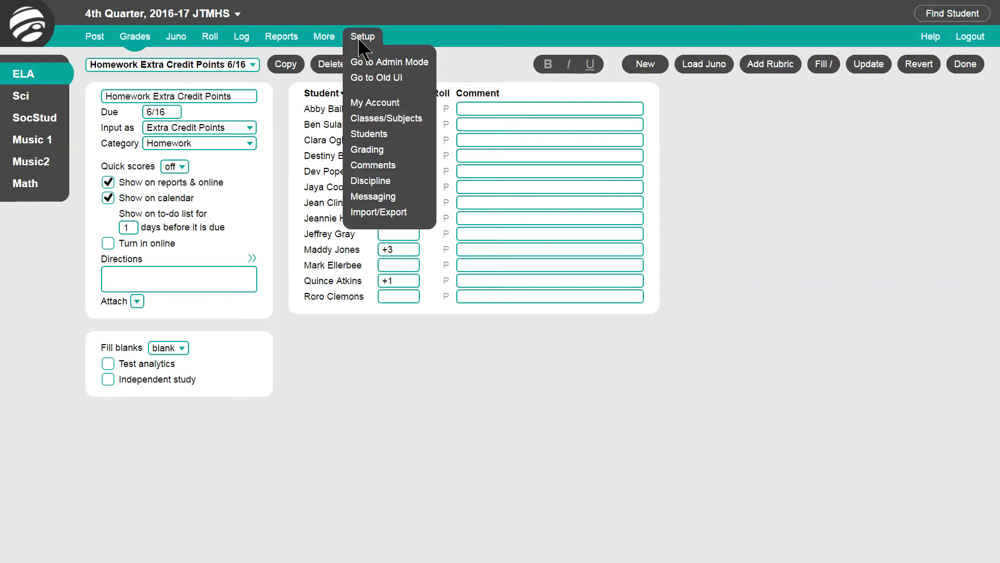
pyautogui.click(368, 147)
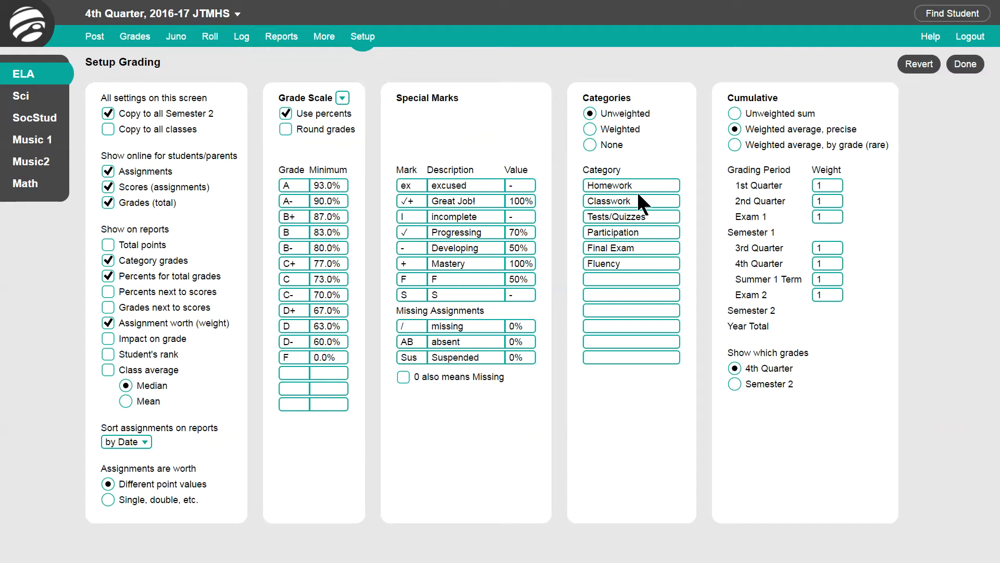
pyautogui.write('Extra Credit')
pyautogui.click(588, 130)
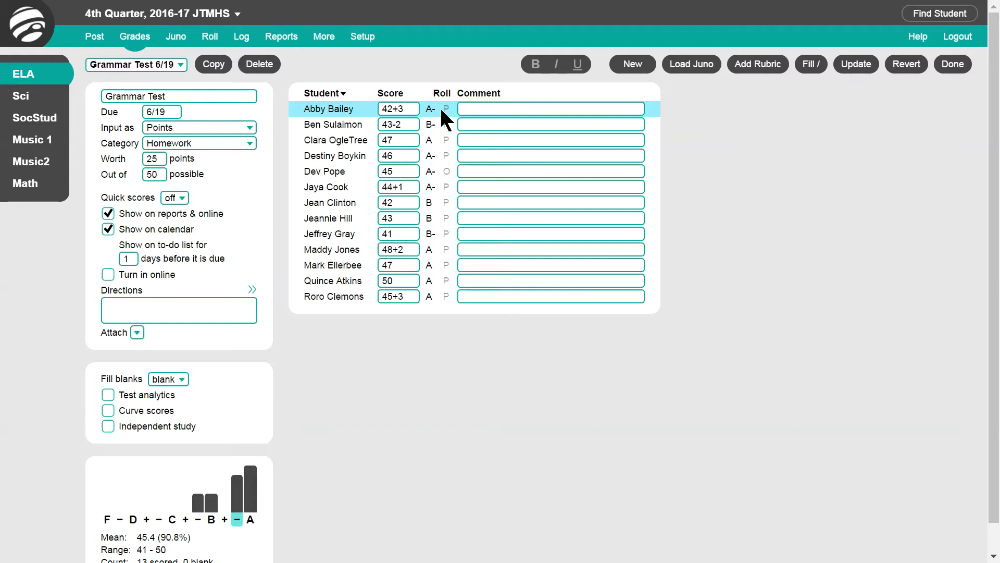
# Step: Set the End of Term Grade Adjustment assignment to be input as Adjust Percents
pyautogui.click(411, 124)
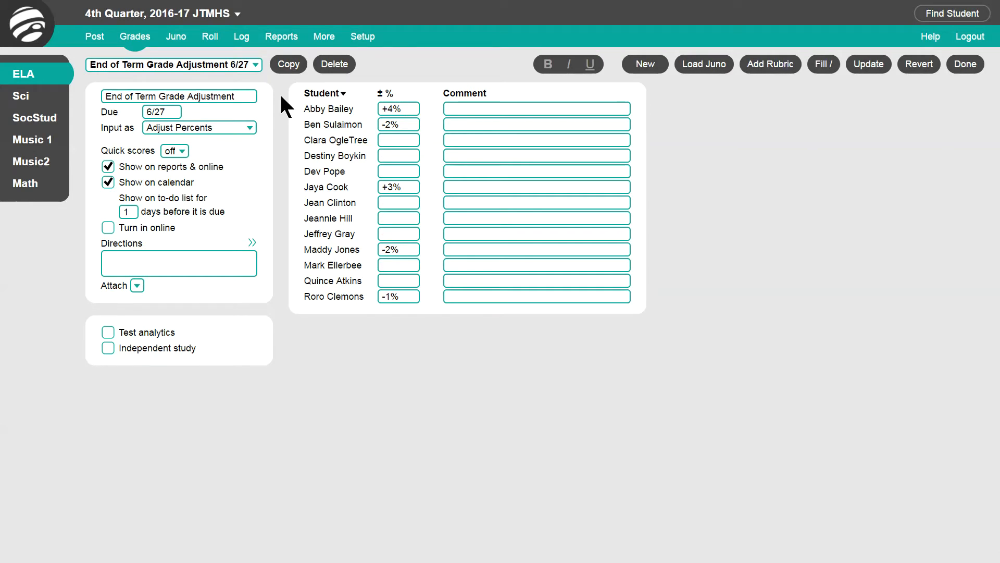
pyautogui.click(250, 127)
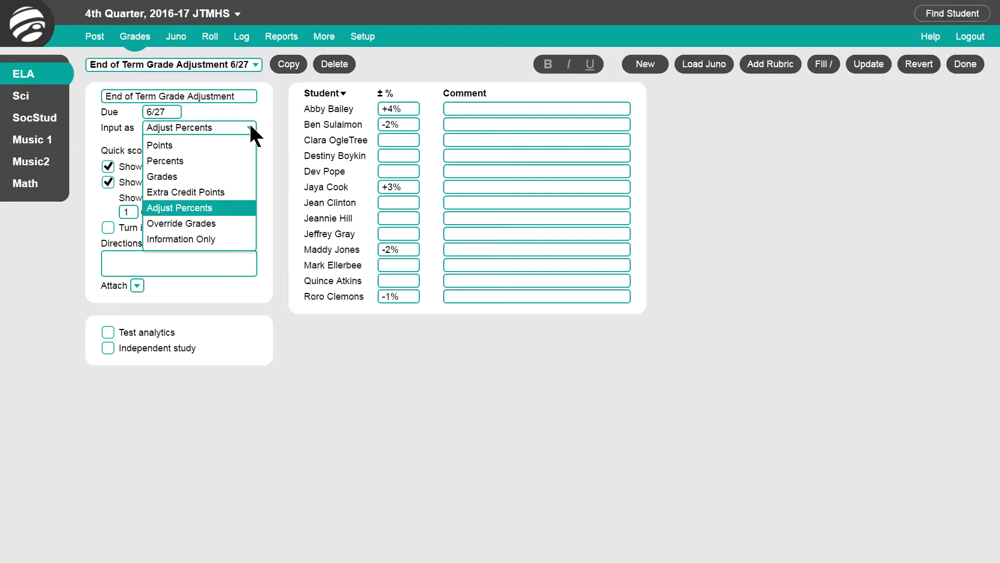
pyautogui.click(240, 208)
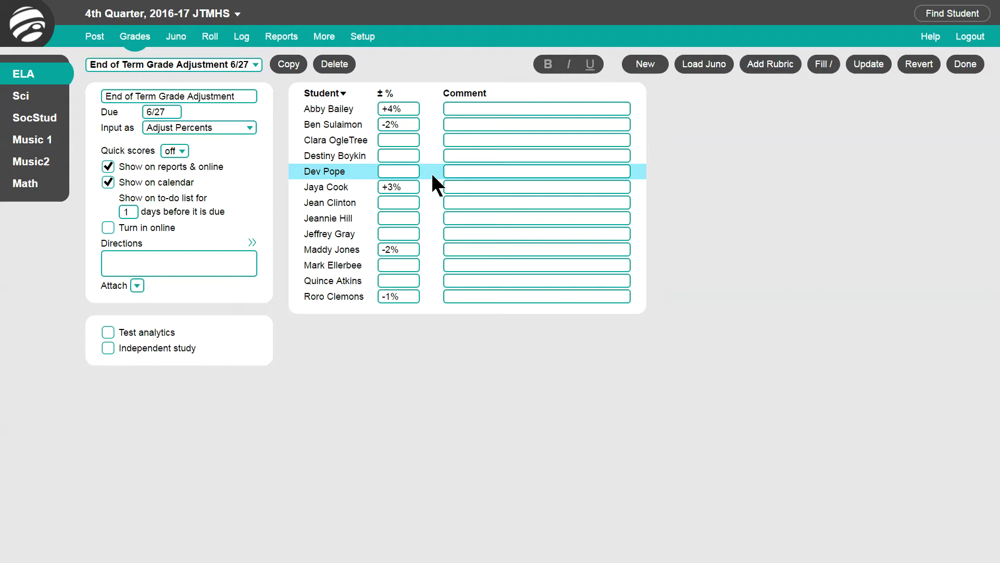
# Step: Override the Q4 report card grades with INC for the fifth student and 100 for the seventh student
pyautogui.click(131, 37)
pyautogui.click(159, 164)
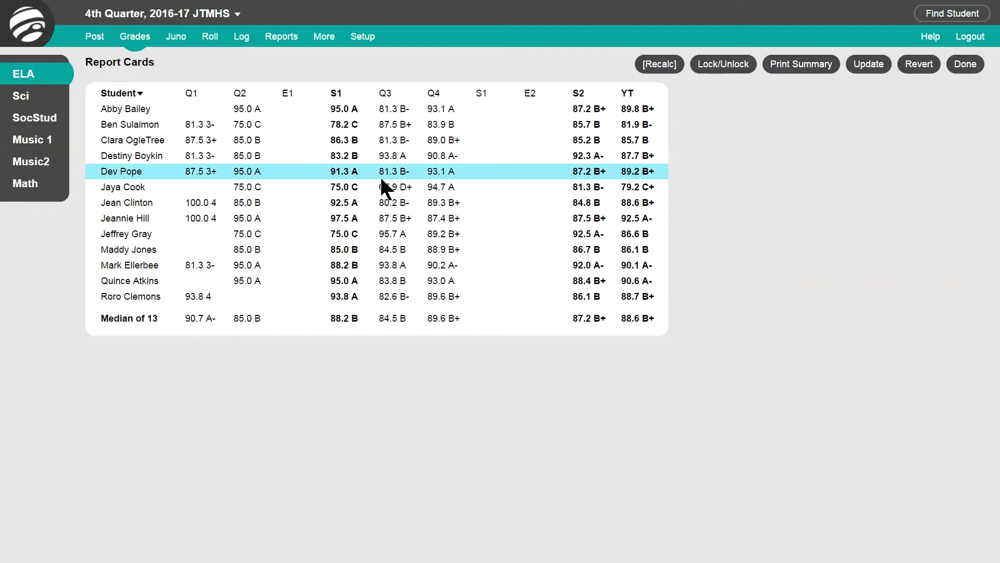
pyautogui.click(433, 171)
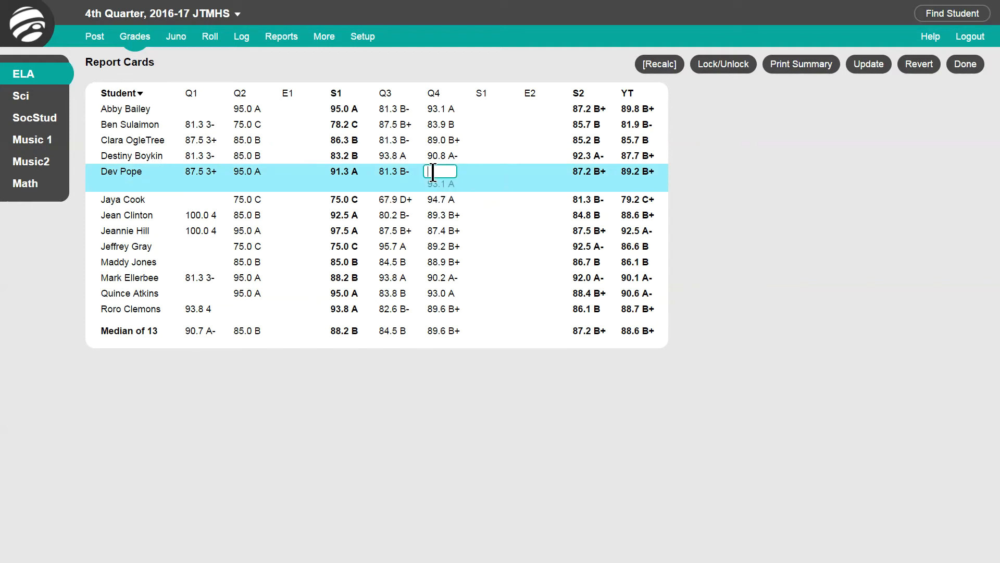
pyautogui.write('INC')
pyautogui.press('Return')
pyautogui.press('Return')
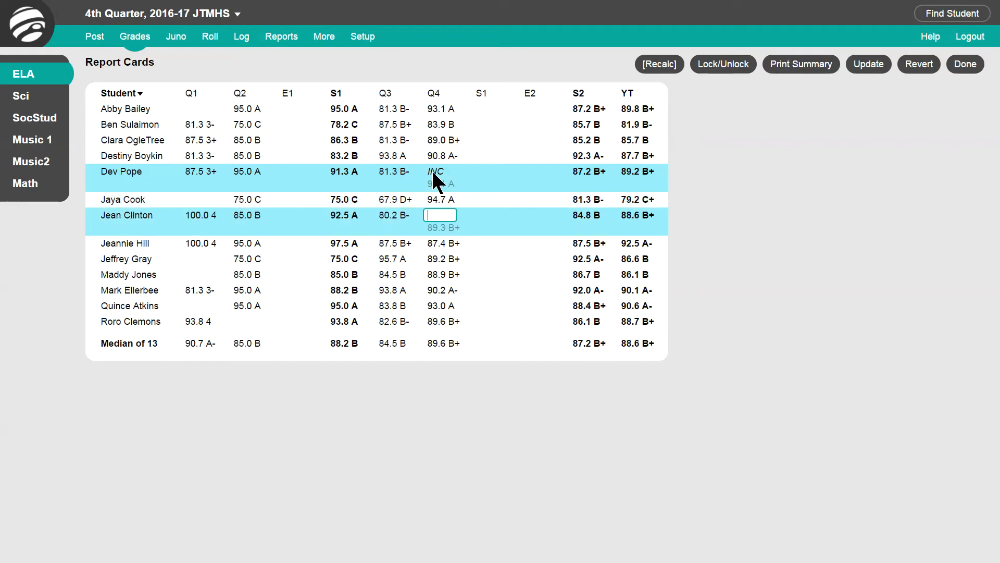
pyautogui.write('100')
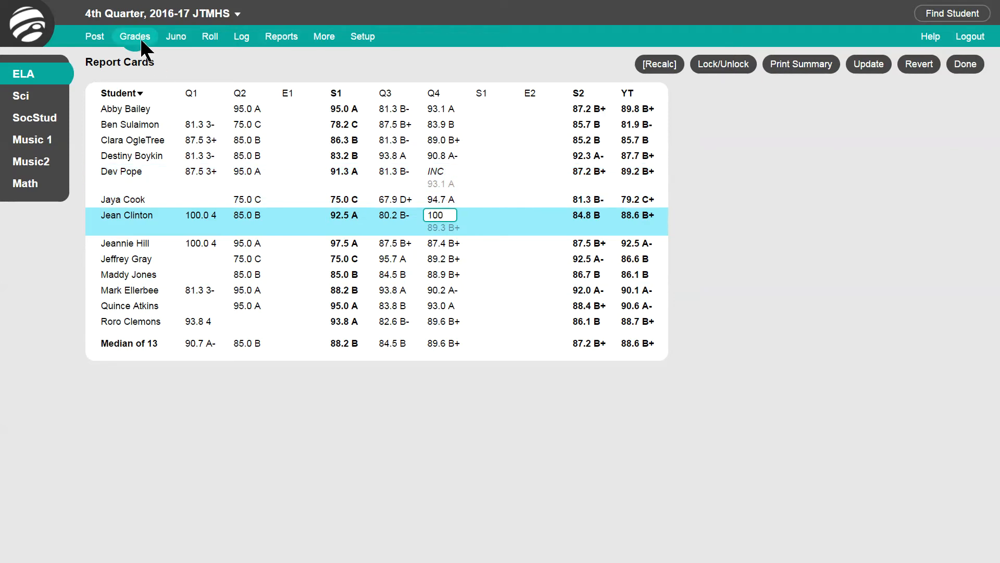
# Step: Open the Country Research Assignment and look through its input type choices
pyautogui.moveTo(138, 37)
pyautogui.click(140, 78)
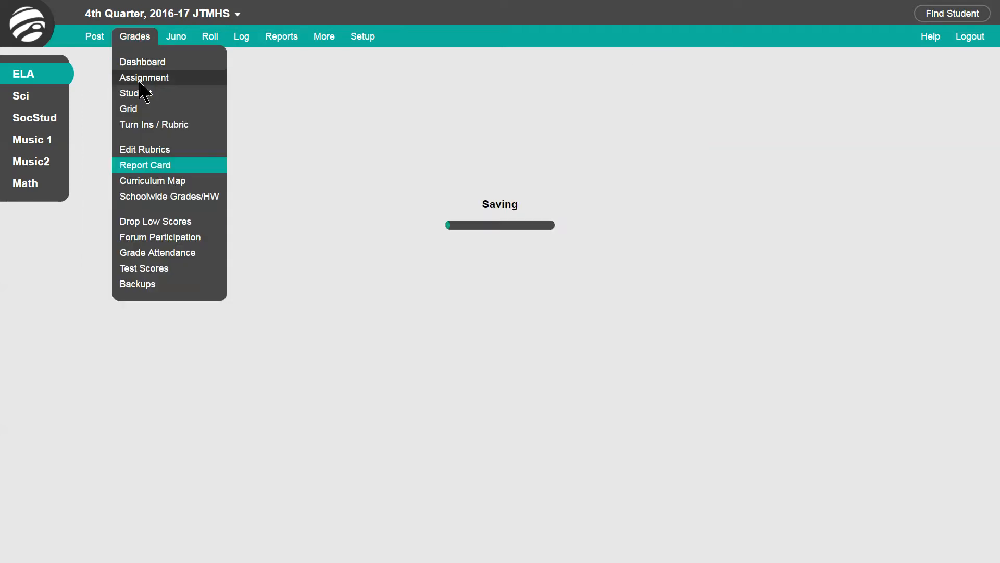
pyautogui.click(168, 63)
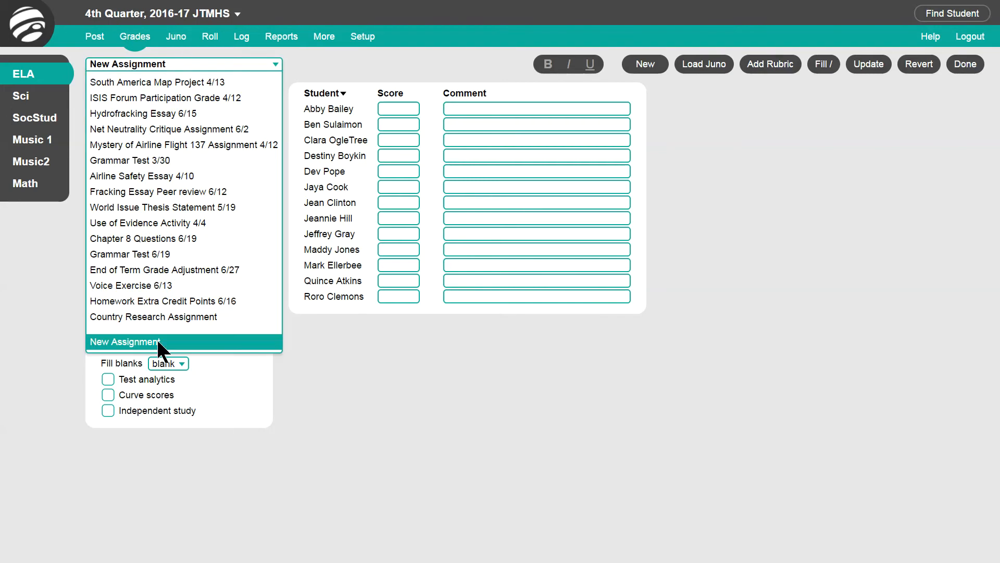
pyautogui.click(157, 315)
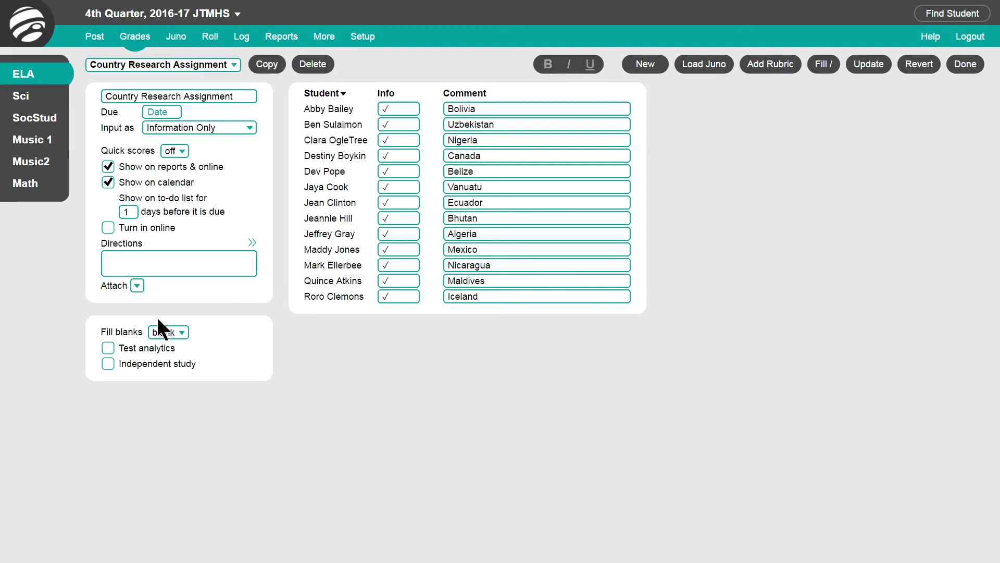
pyautogui.click(249, 129)
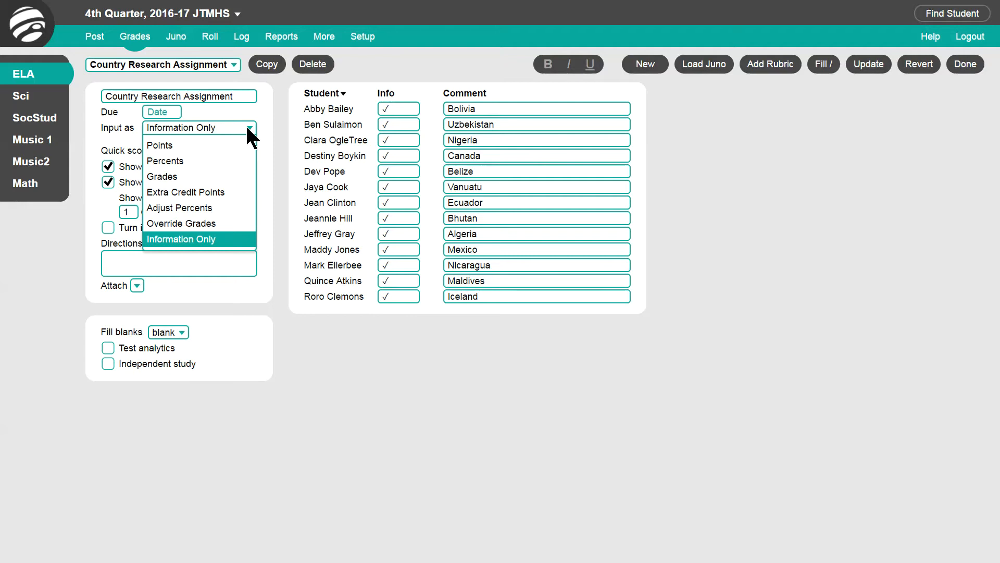
pyautogui.click(248, 131)
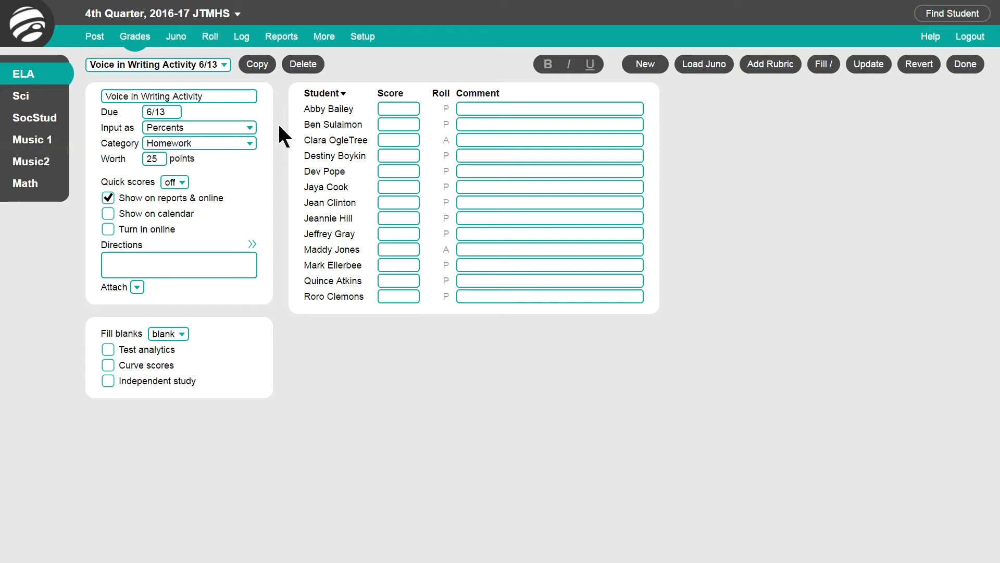
# Step: Define quick scores for the Voice in Writing Activity with 100 as default and 85, 60 and 0 for the successive clicks
pyautogui.click(178, 183)
pyautogui.click(182, 247)
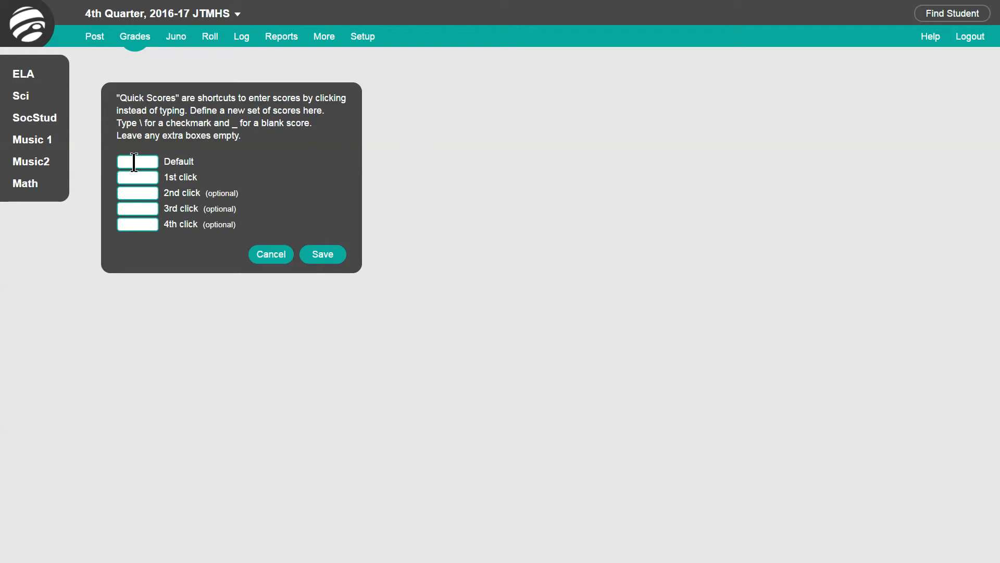
pyautogui.write('10')
pyautogui.write('8')
pyautogui.write('5')
pyautogui.write('60')
pyautogui.press('Tab')
pyautogui.write('0')
pyautogui.click(328, 255)
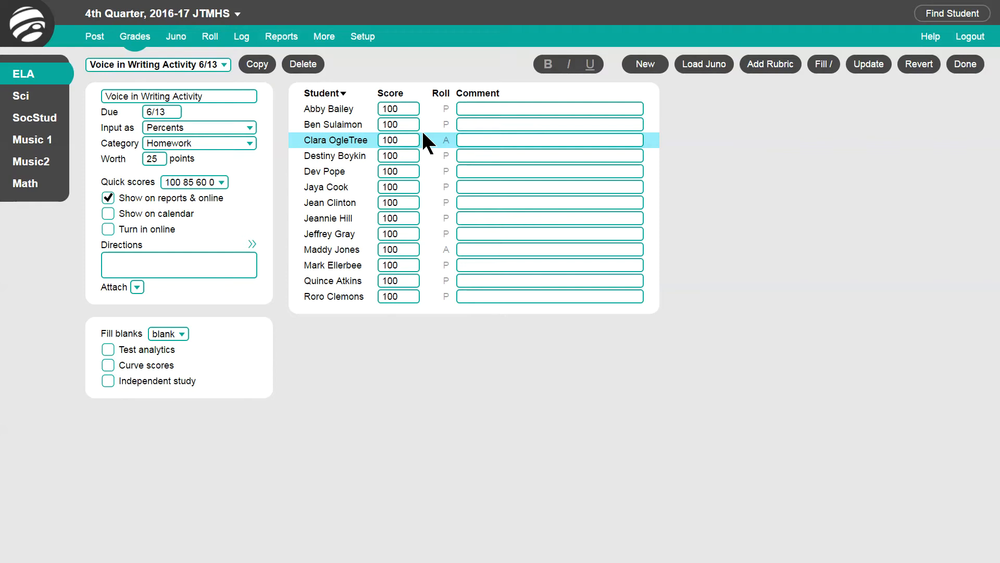
# Step: Cycle the quick scores to give the first student 100% and the third student 0%
pyautogui.click(398, 107)
pyautogui.click(398, 108)
pyautogui.click(398, 107)
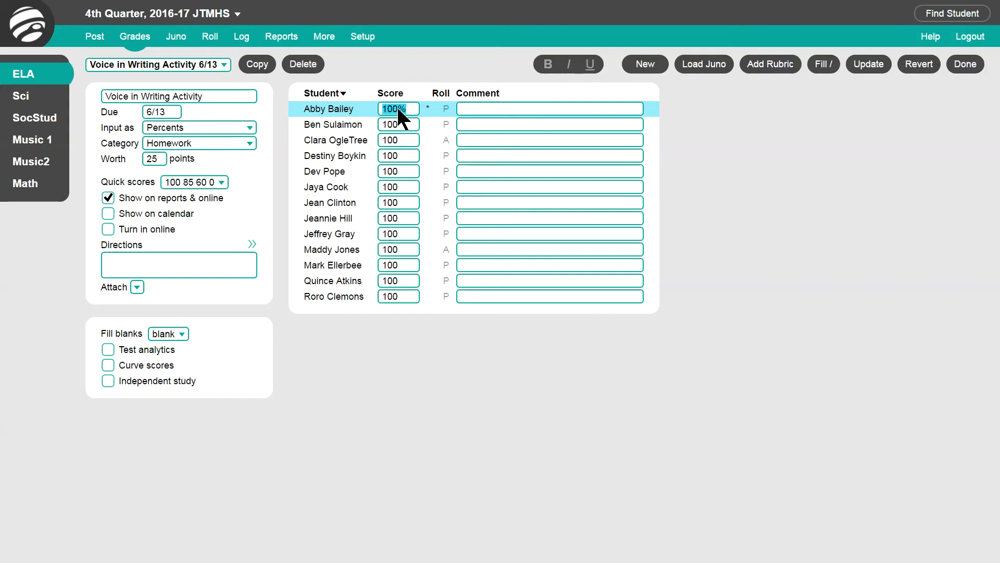
pyautogui.click(400, 139)
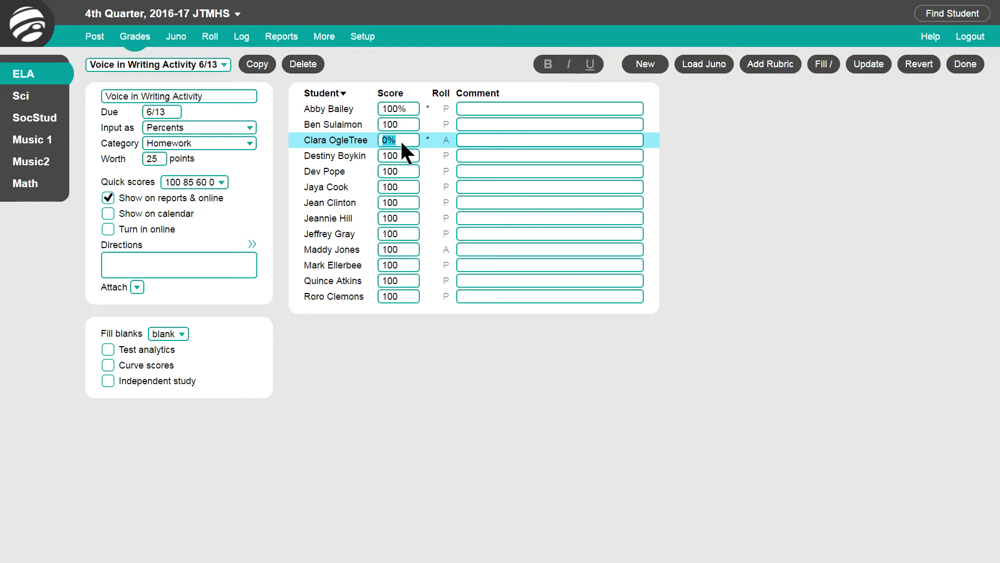
# Step: Try hiding the assignment from reports and online and making it worth 0 points, and return its worth to 100
pyautogui.click(107, 198)
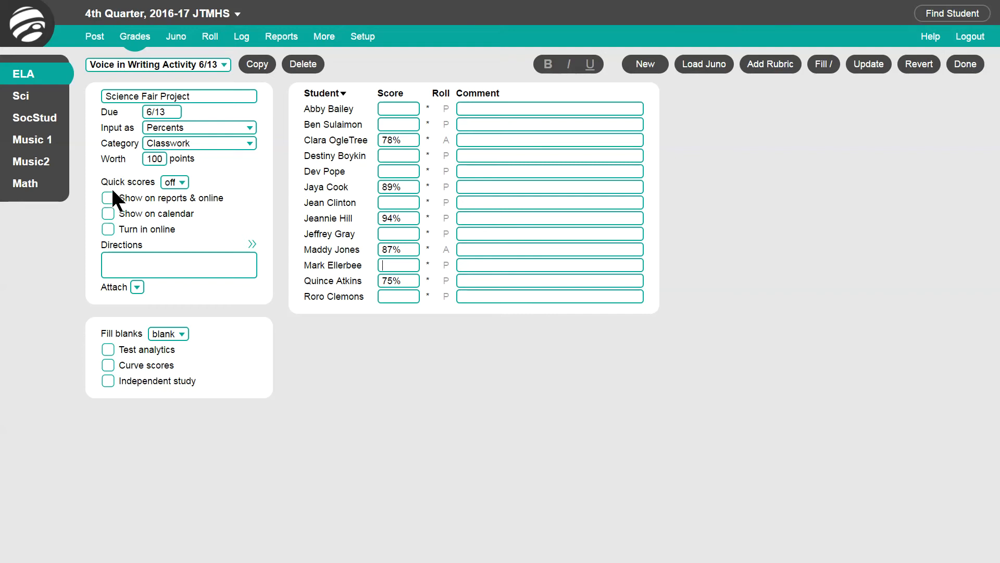
pyautogui.click(163, 160)
pyautogui.press('BackSpace')
pyautogui.press('BackSpace')
pyautogui.press('BackSpace')
pyautogui.write('0')
pyautogui.write('00')
# Step: Try curving the Science Fair Project scores with 97% as 100% and 65% as D-, and turn the curve off again
pyautogui.click(108, 367)
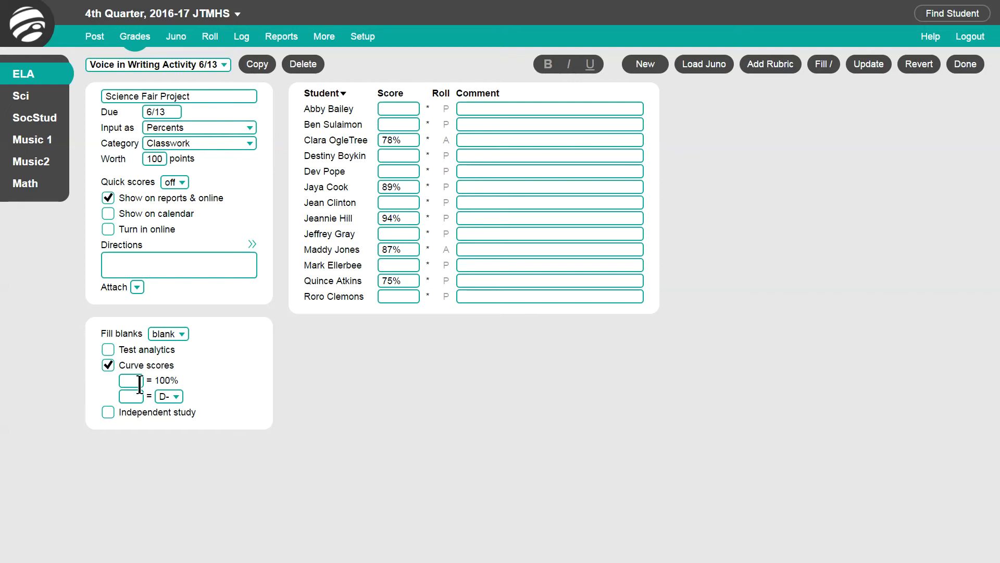
pyautogui.write('97')
pyautogui.click(136, 396)
pyautogui.write('65')
pyautogui.click(108, 364)
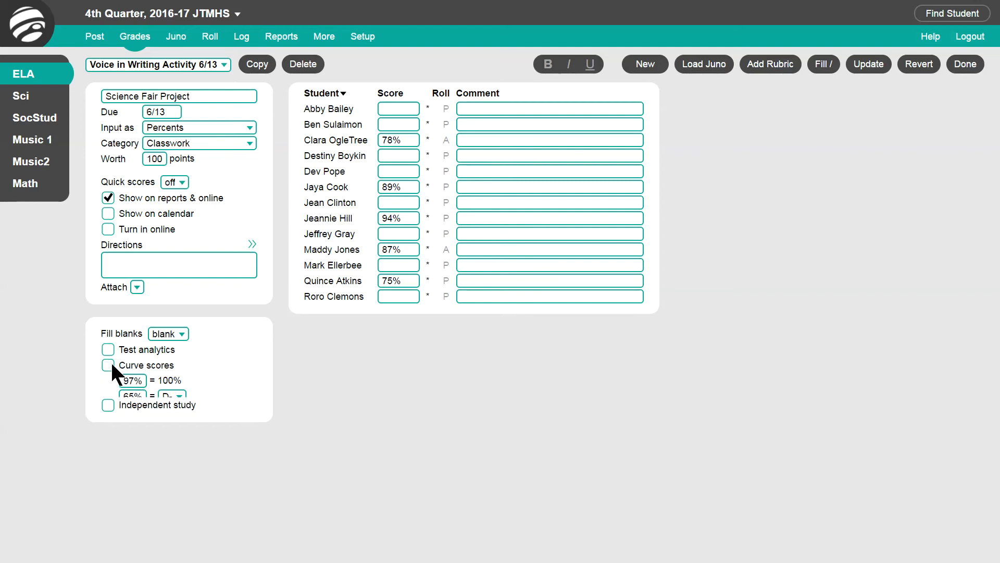
# Step: Mark the Science Fair Project as independent study
pyautogui.click(109, 381)
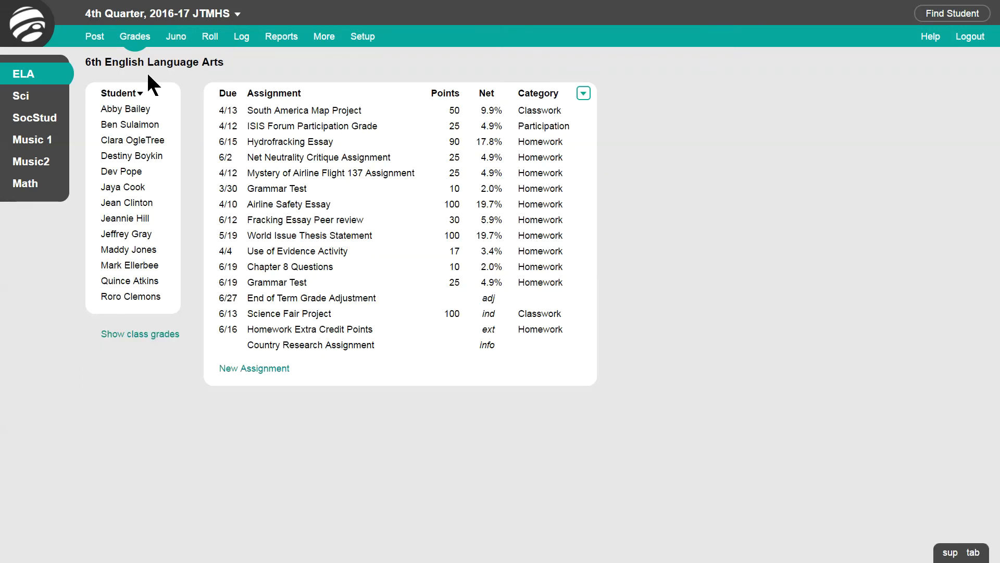
# Step: Set the class to drop each student's lowest 2 Homework, 1 Tests/Quizzes and 1 Fluency scores
pyautogui.moveTo(135, 39)
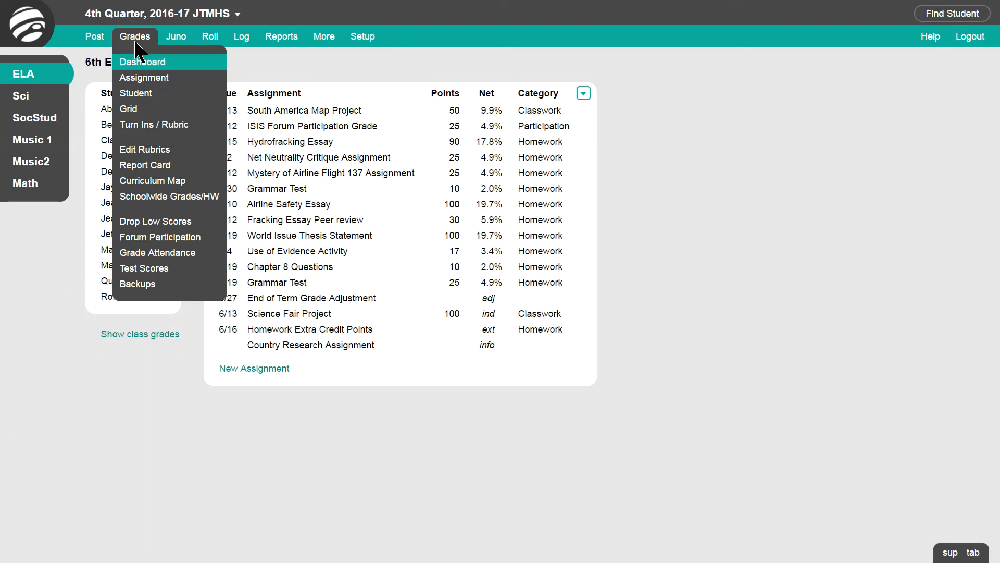
pyautogui.click(150, 222)
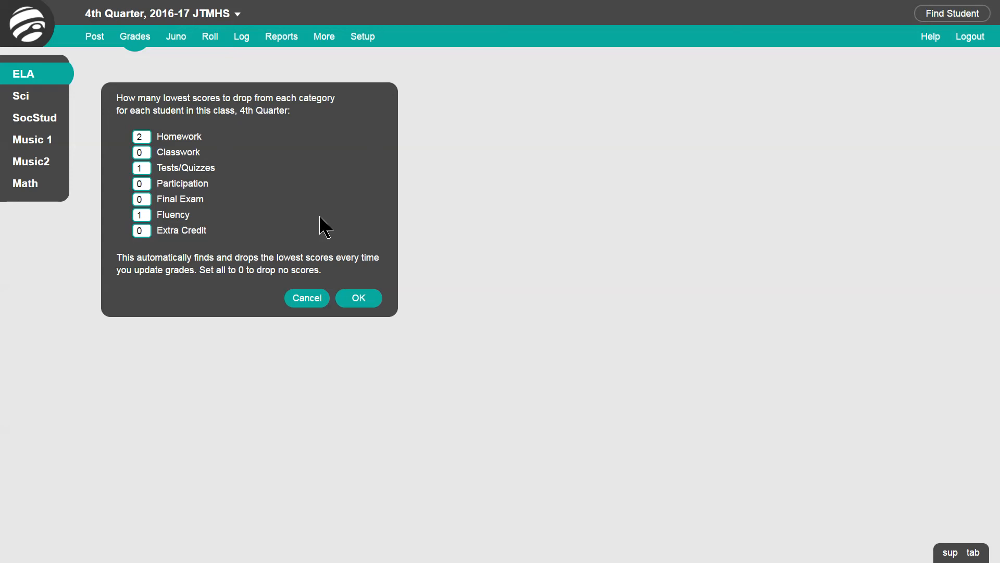
pyautogui.click(360, 301)
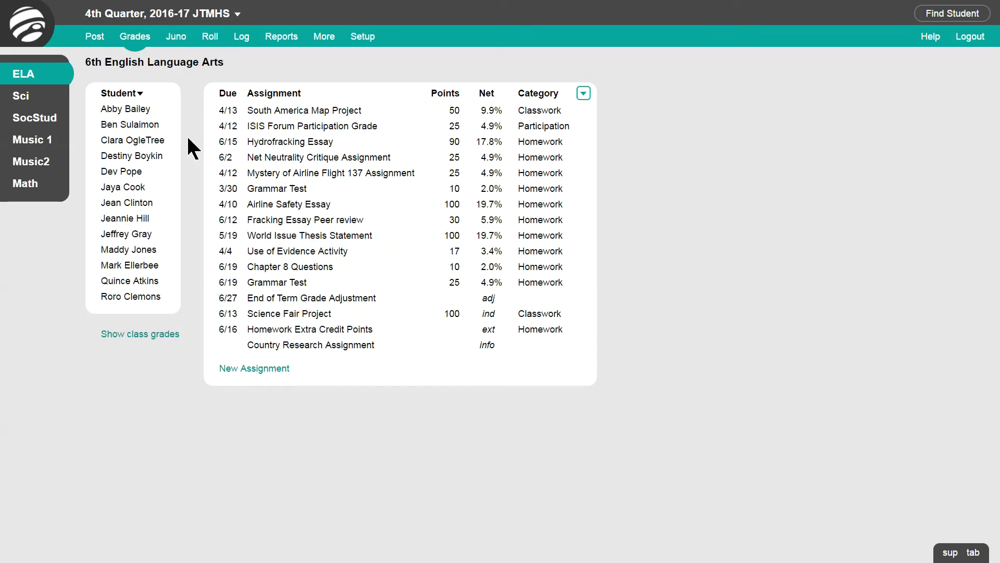
# Step: Open the backups of changed scores and view the history for Chapter 8 Questions 6/19
pyautogui.click(134, 37)
pyautogui.click(138, 285)
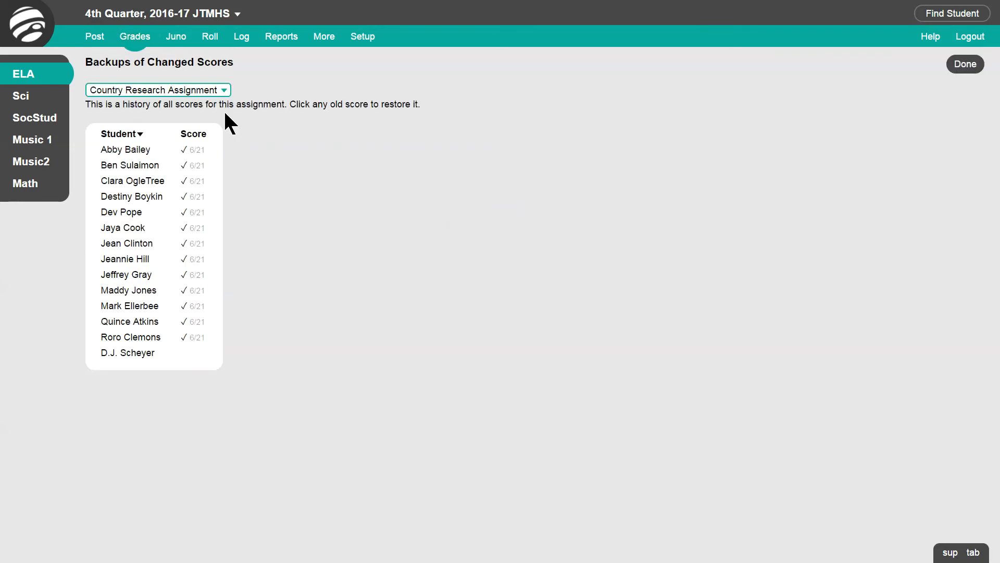
pyautogui.click(221, 91)
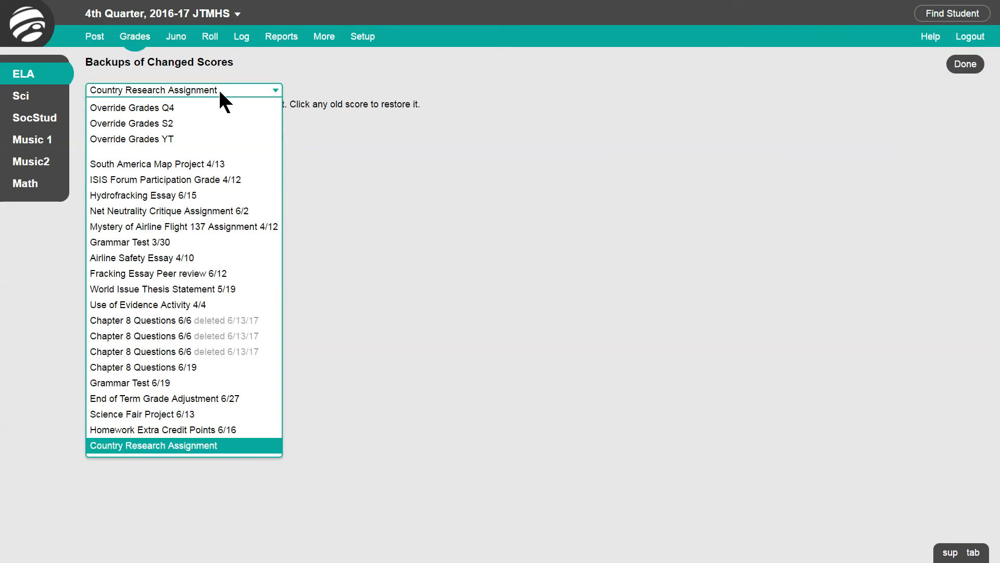
pyautogui.click(155, 366)
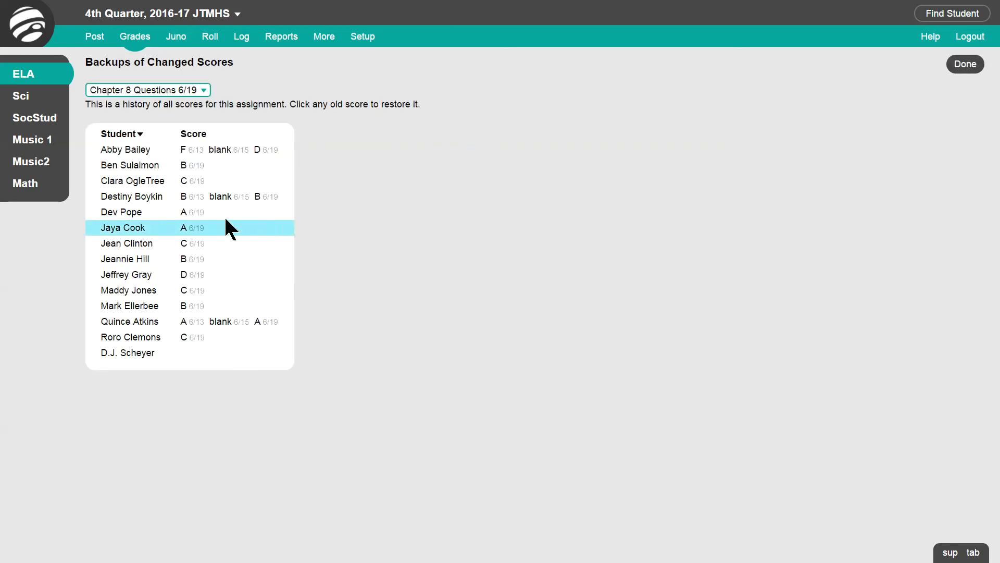
# Step: Check the restore options for the fourth student's 6/13 score without restoring it, and open the seventh student's score history
pyautogui.click(186, 197)
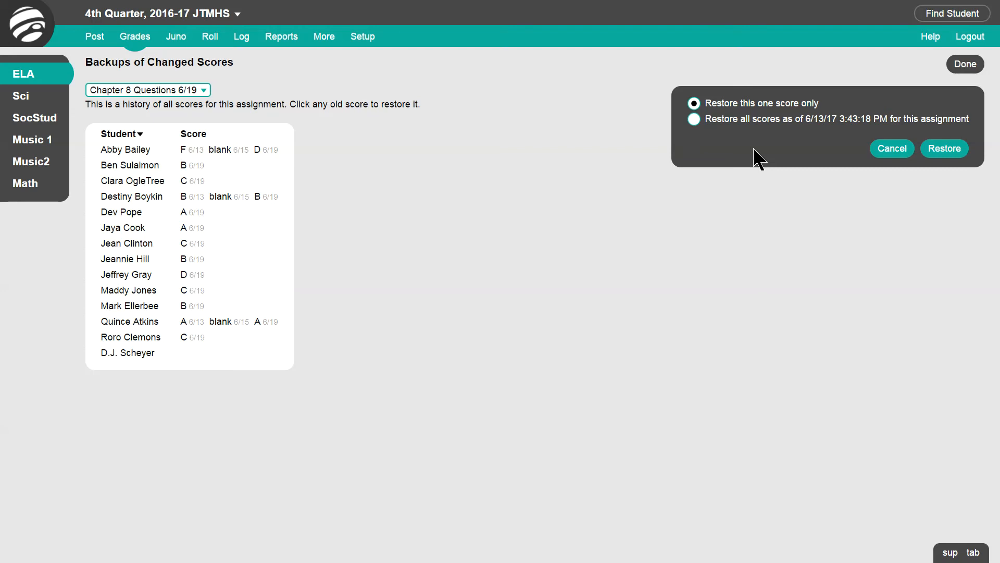
pyautogui.click(892, 152)
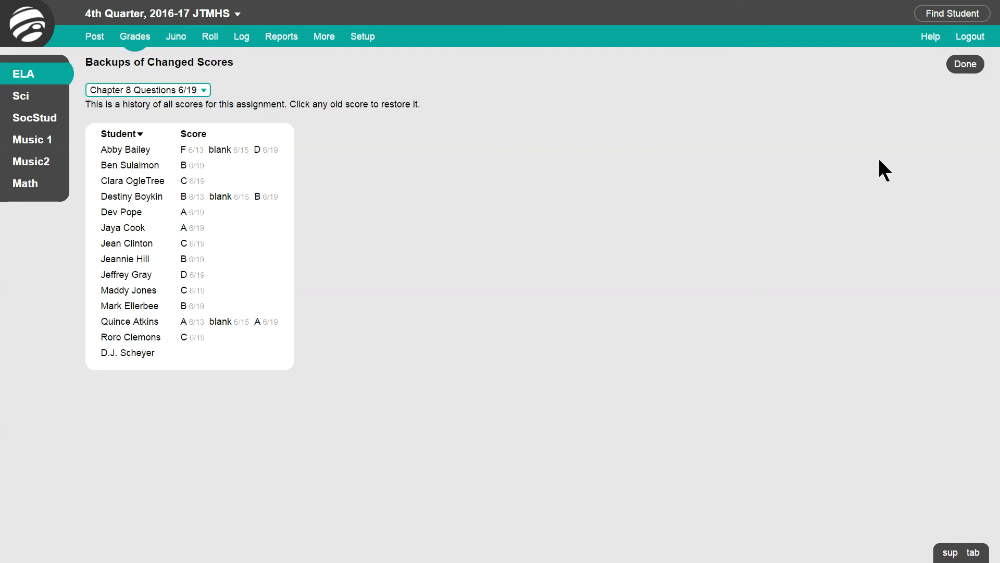
pyautogui.click(133, 243)
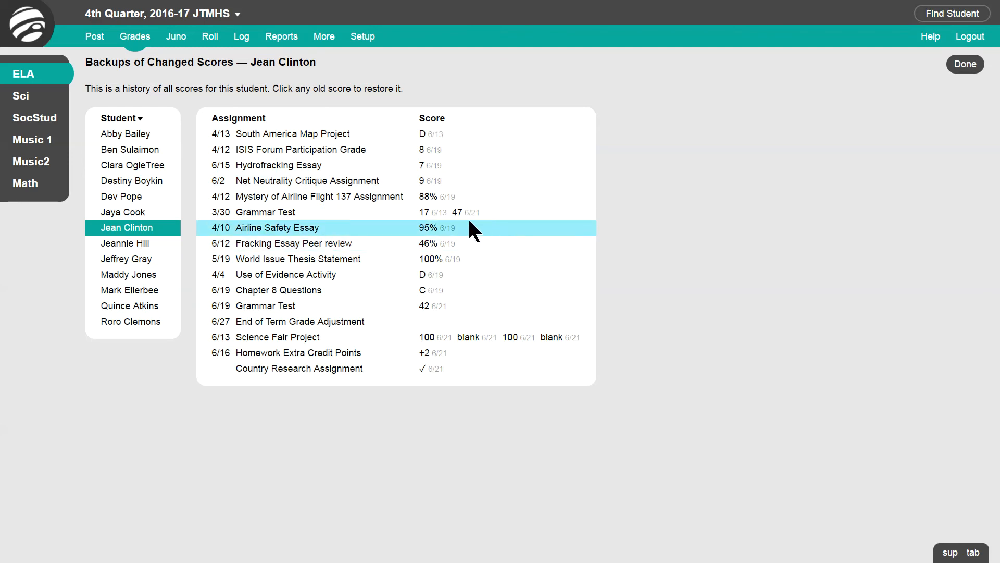
# Step: Review the 6/19 Grammar Test's score distribution, and return to the class grades to examine the overall grade distribution
pyautogui.moveTo(474, 210)
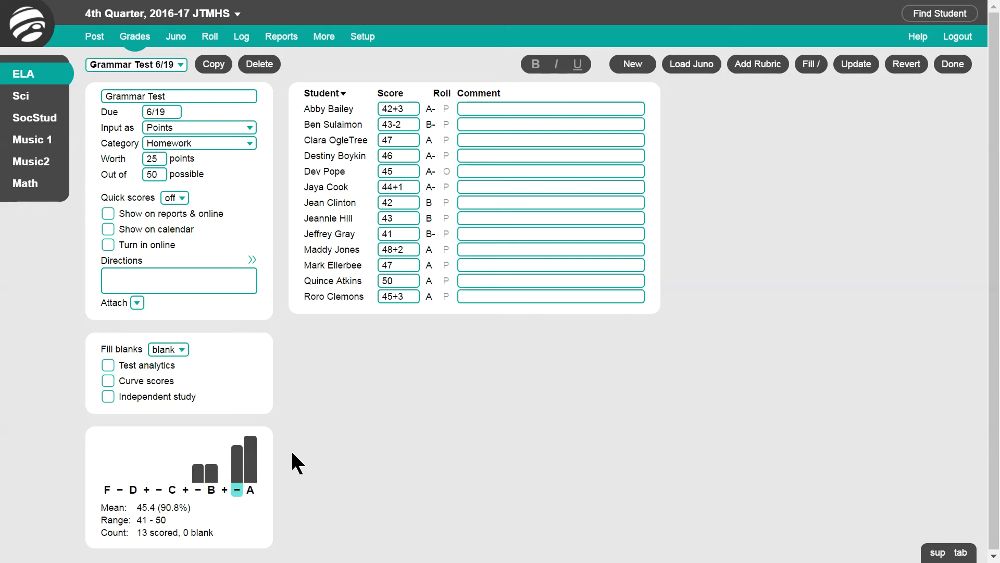
pyautogui.moveTo(224, 519)
pyautogui.click(130, 38)
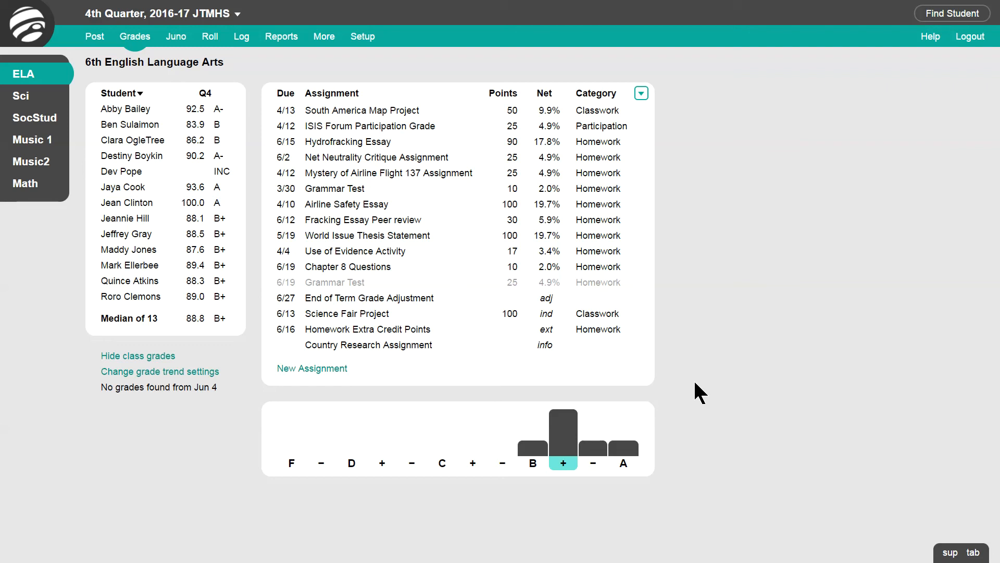
pyautogui.moveTo(564, 441)
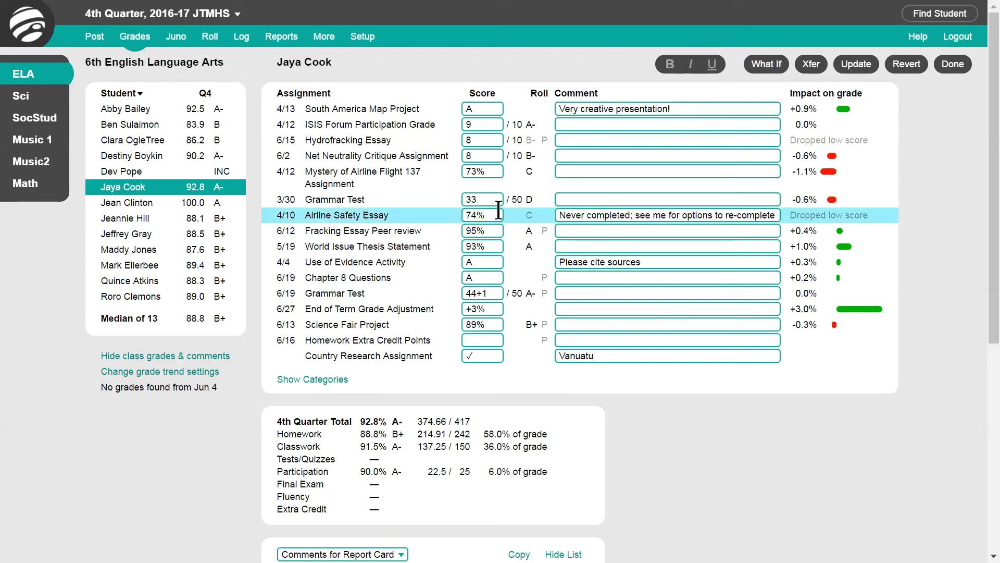
# Step: Preview the selected student's What If grade with a 3/30 Grammar Test score of 48, and revert the score
pyautogui.moveTo(476, 203); pyautogui.dragTo(465, 202)
pyautogui.write('48')
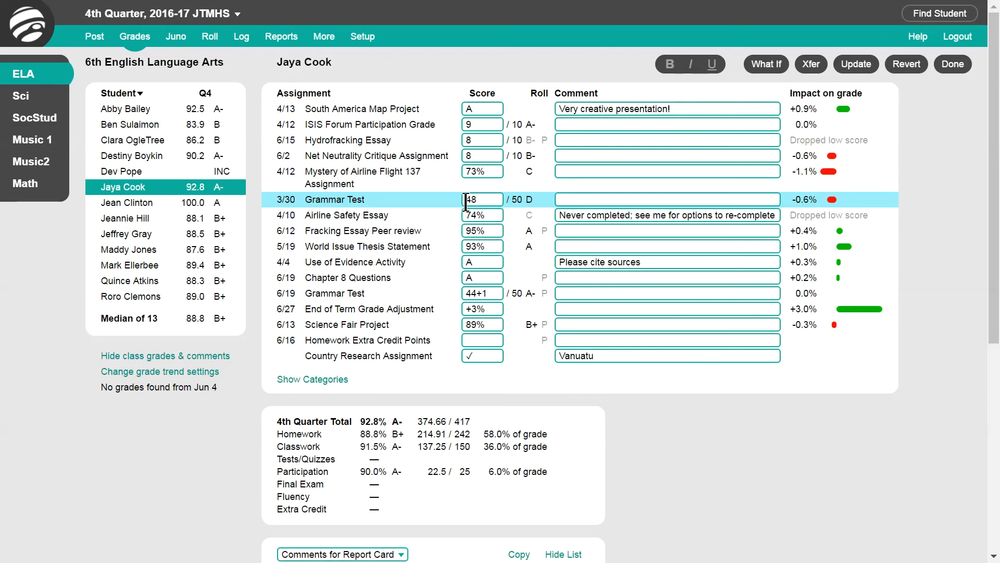
pyautogui.click(771, 70)
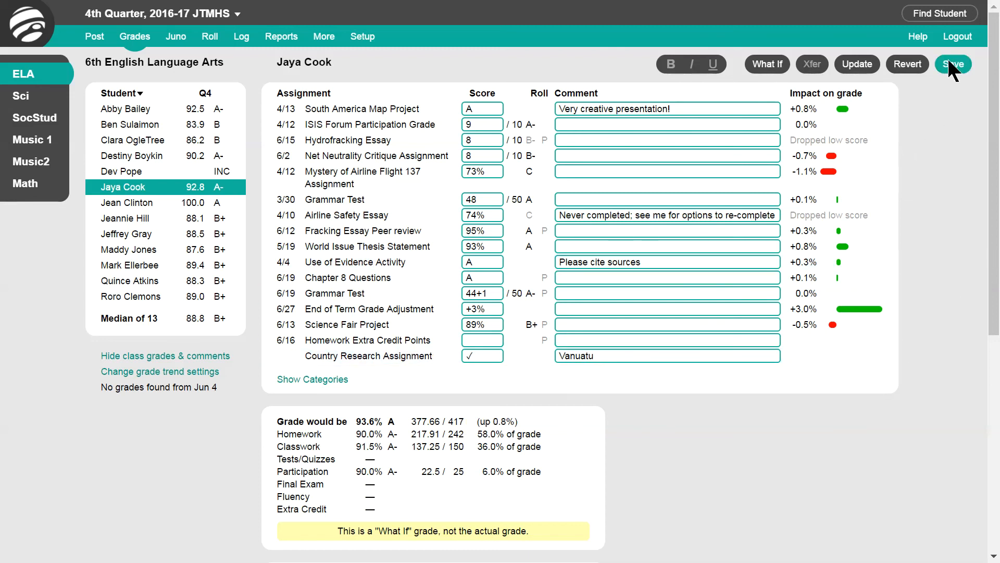
pyautogui.click(907, 64)
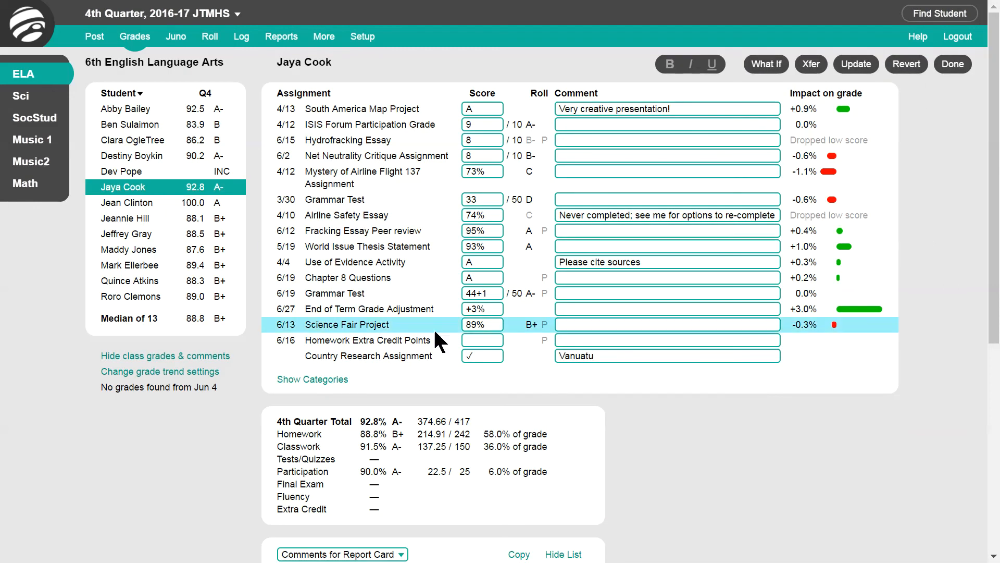
# Step: Hide the class grades and comments for 6th English Language Arts
pyautogui.click(214, 356)
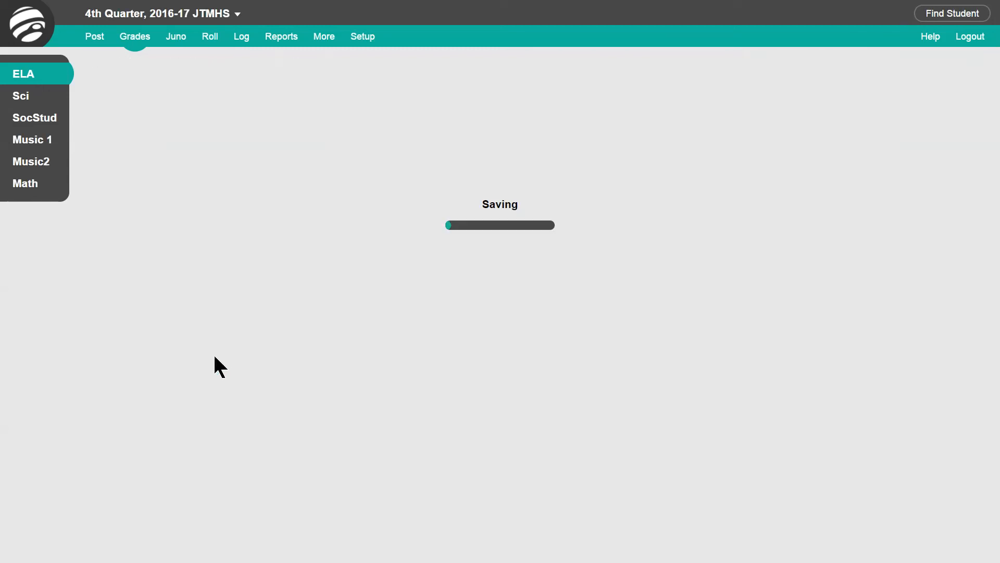